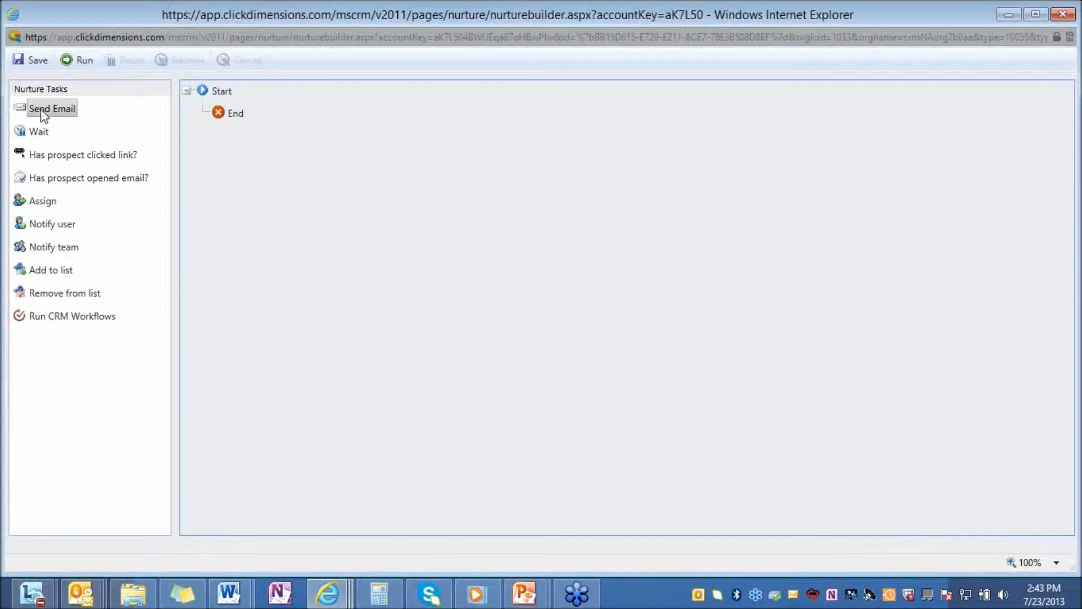
After Start, add a Send Email step, a 2-week Wait, and a 'Has prospect clicked link?' branch.
{"action": "left_click_drag", "start_coordinate": [39, 112], "coordinate": [227, 145]}
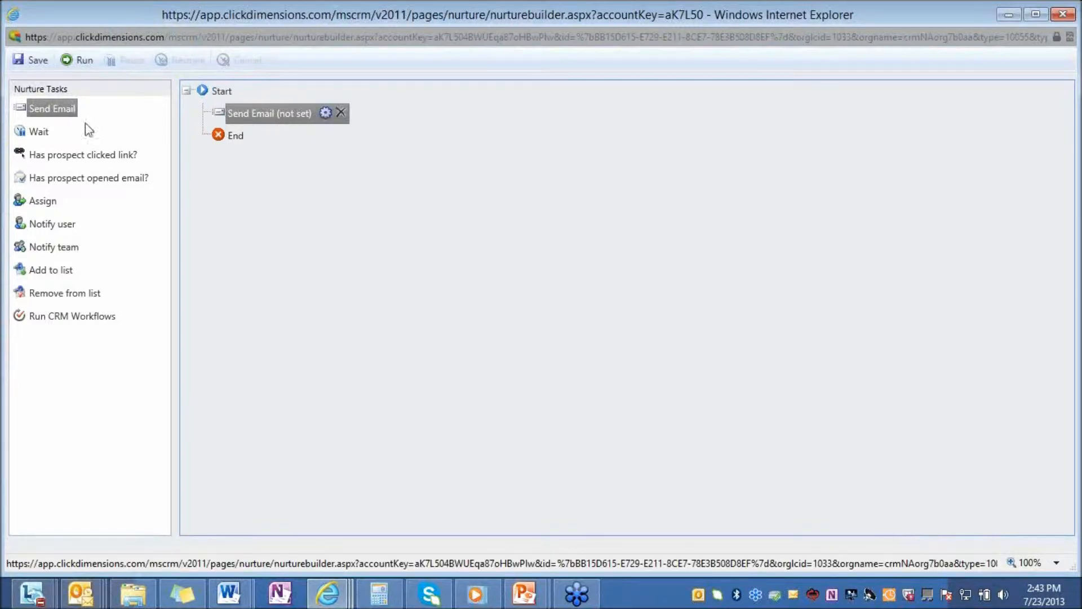
{"action": "left_click_drag", "start_coordinate": [38, 133], "coordinate": [308, 156]}
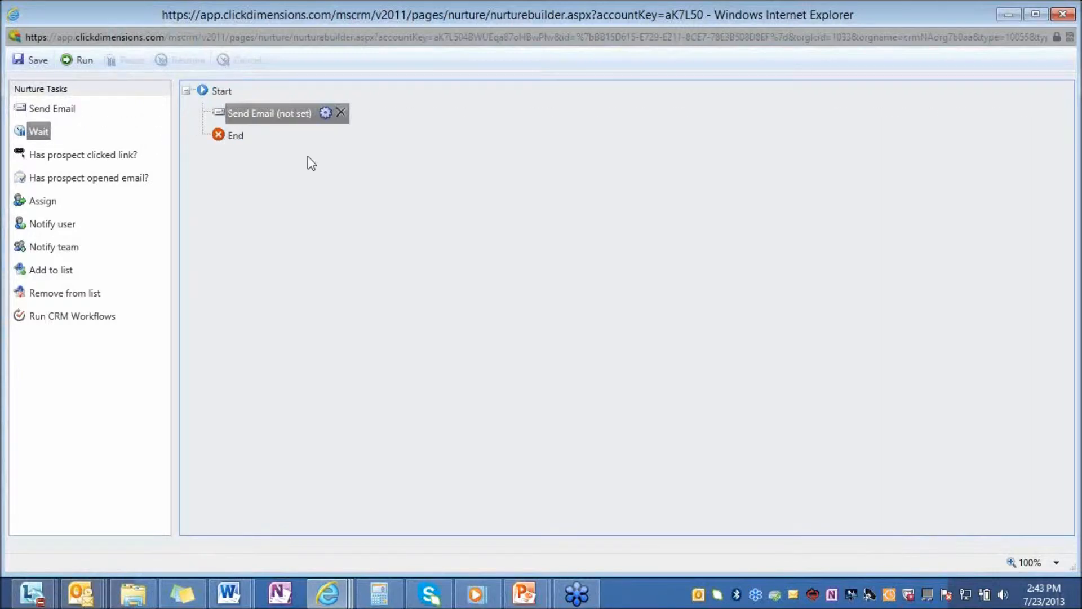
{"action": "left_click", "coordinate": [298, 137]}
{"action": "left_click", "coordinate": [554, 346]}
{"action": "left_click", "coordinate": [538, 356]}
{"action": "left_click", "coordinate": [496, 346]}
{"action": "type", "text": "2"}
{"action": "left_click", "coordinate": [551, 401]}
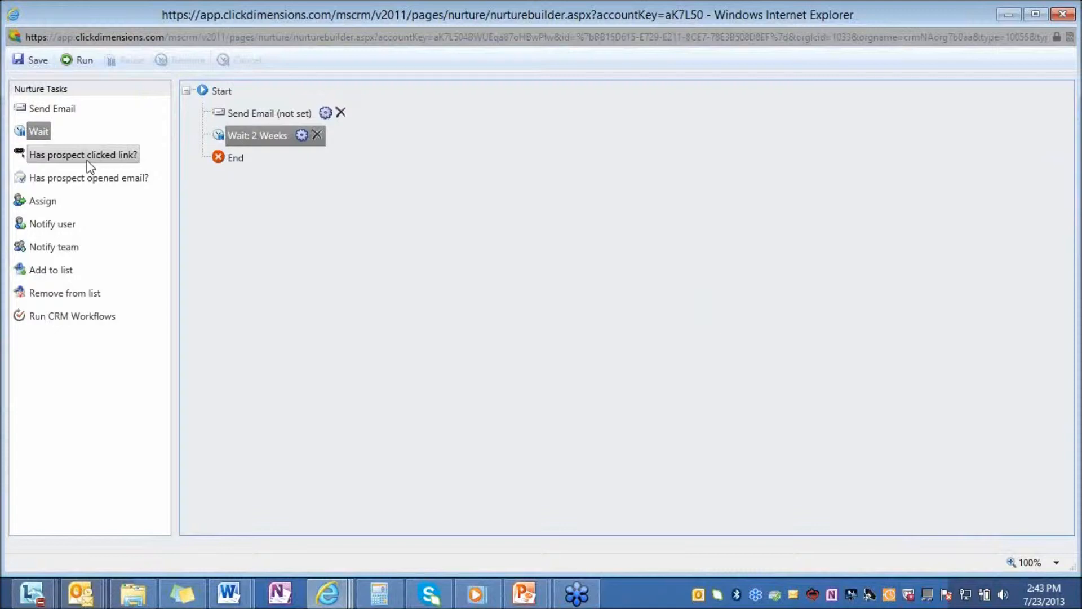
{"action": "left_click_drag", "start_coordinate": [49, 161], "coordinate": [209, 165]}
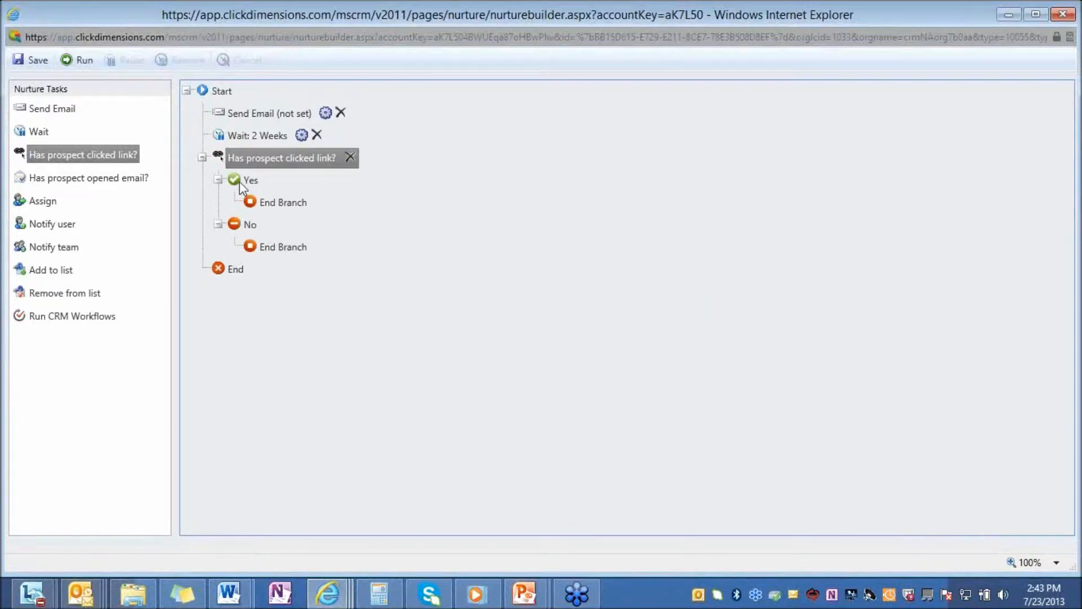
Put Assign, Notify team and Add to list under Yes, and Send Email then Wait under No.
{"action": "left_click_drag", "start_coordinate": [36, 204], "coordinate": [225, 204]}
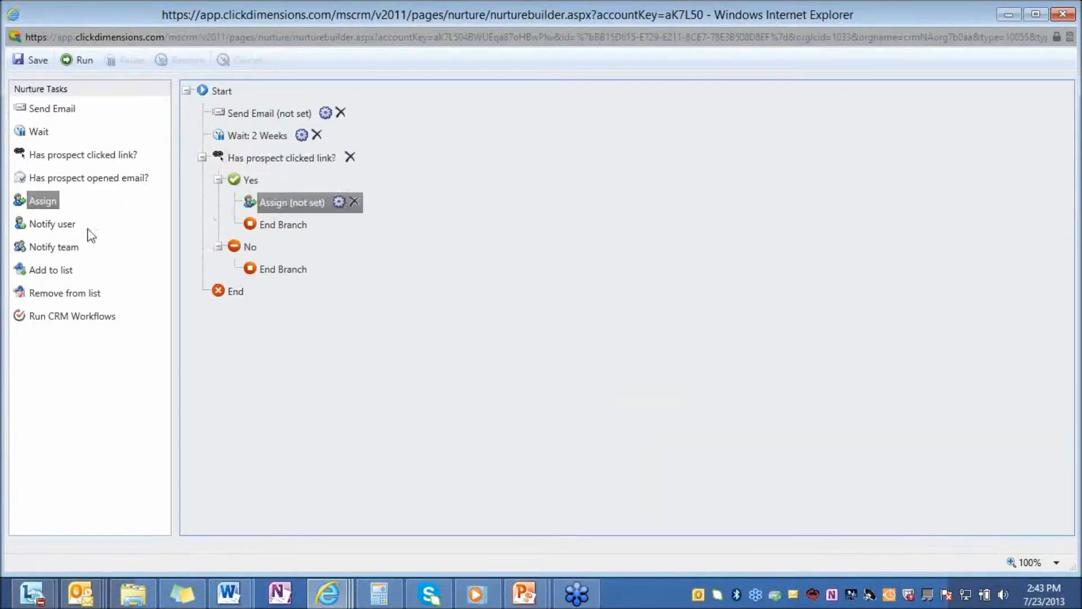
{"action": "left_click_drag", "start_coordinate": [48, 244], "coordinate": [233, 222]}
{"action": "left_click_drag", "start_coordinate": [57, 270], "coordinate": [238, 241]}
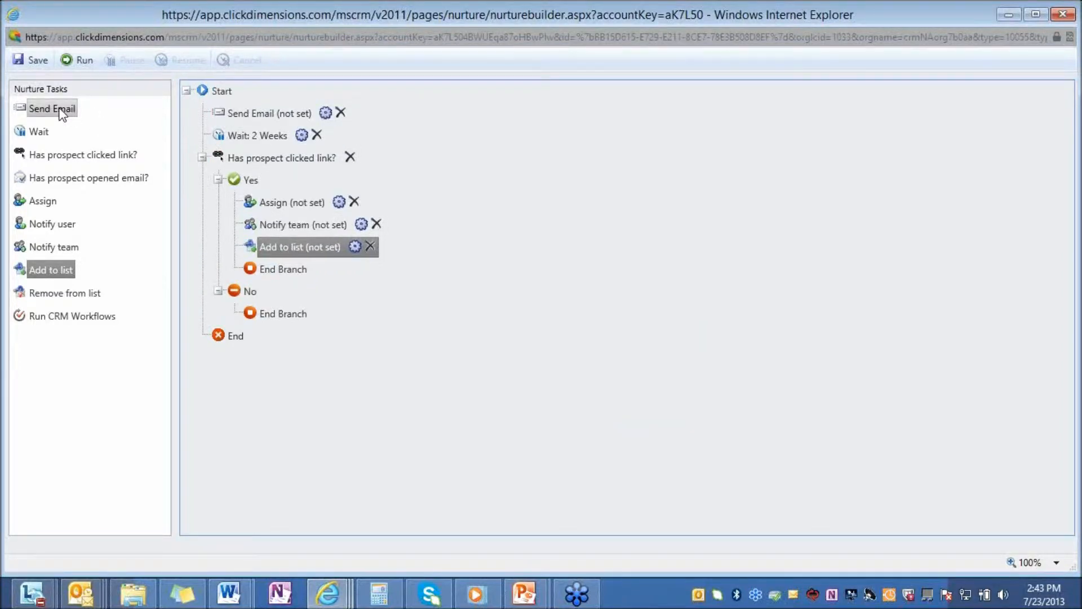
{"action": "left_click_drag", "start_coordinate": [53, 112], "coordinate": [246, 311]}
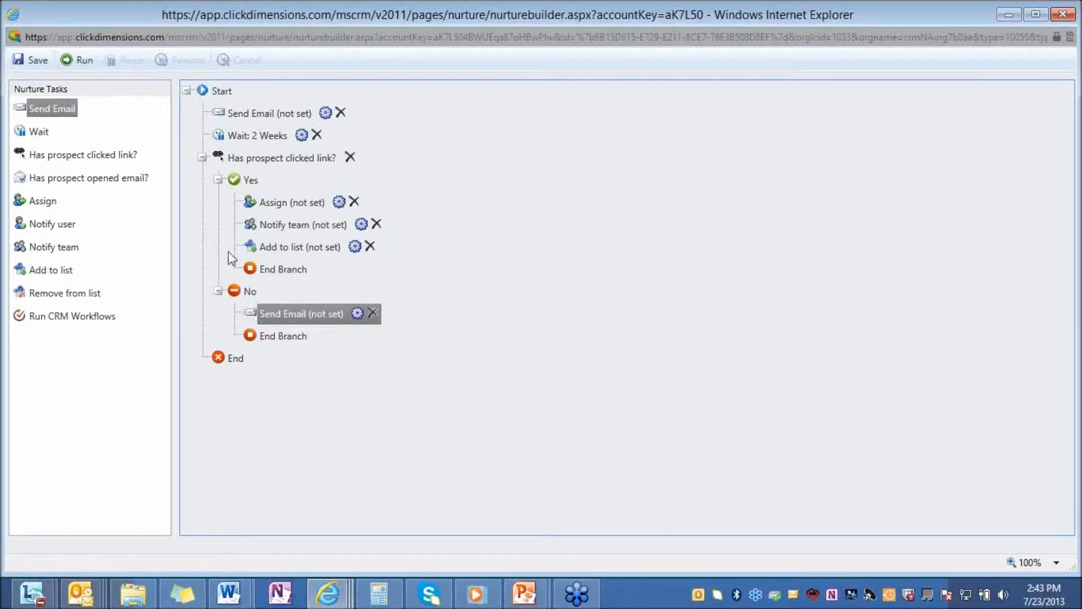
{"action": "left_click_drag", "start_coordinate": [41, 132], "coordinate": [246, 323]}
Drop a 'Has prospect opened email?' check below the Wait in the No branch.
{"action": "left_click_drag", "start_coordinate": [83, 181], "coordinate": [259, 351]}
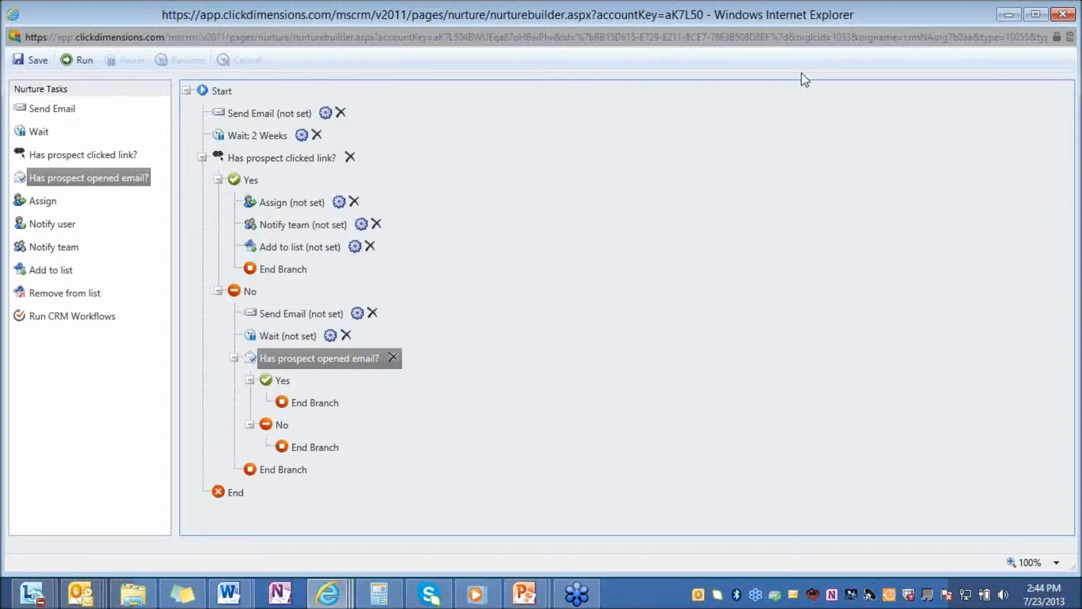
Close the builder, then search Sales contacts by first name and open the matching contact's record.
{"action": "left_click", "coordinate": [1065, 12]}
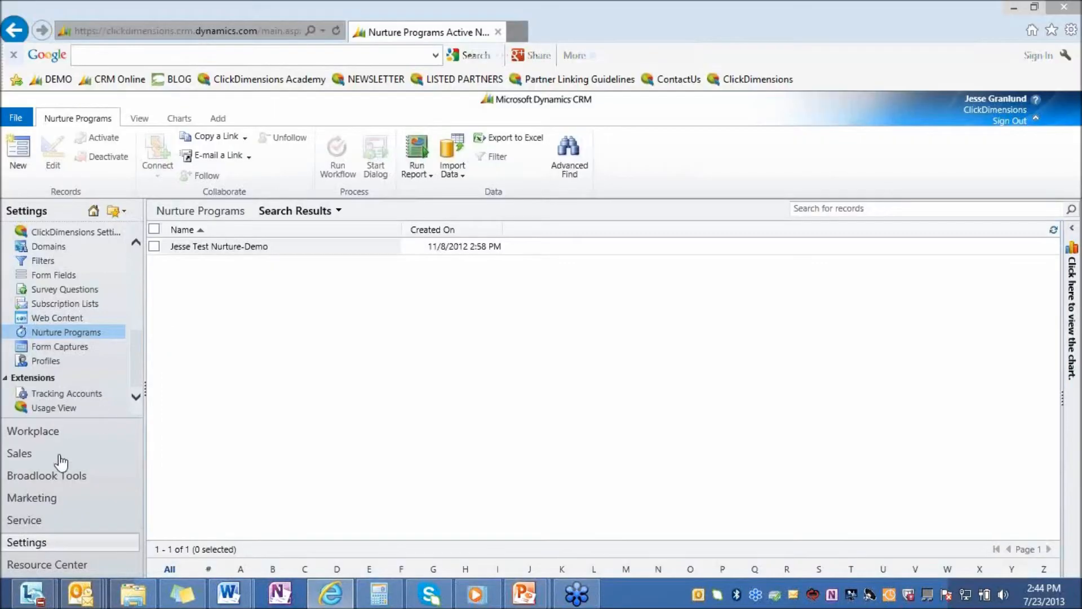
{"action": "left_click", "coordinate": [90, 446]}
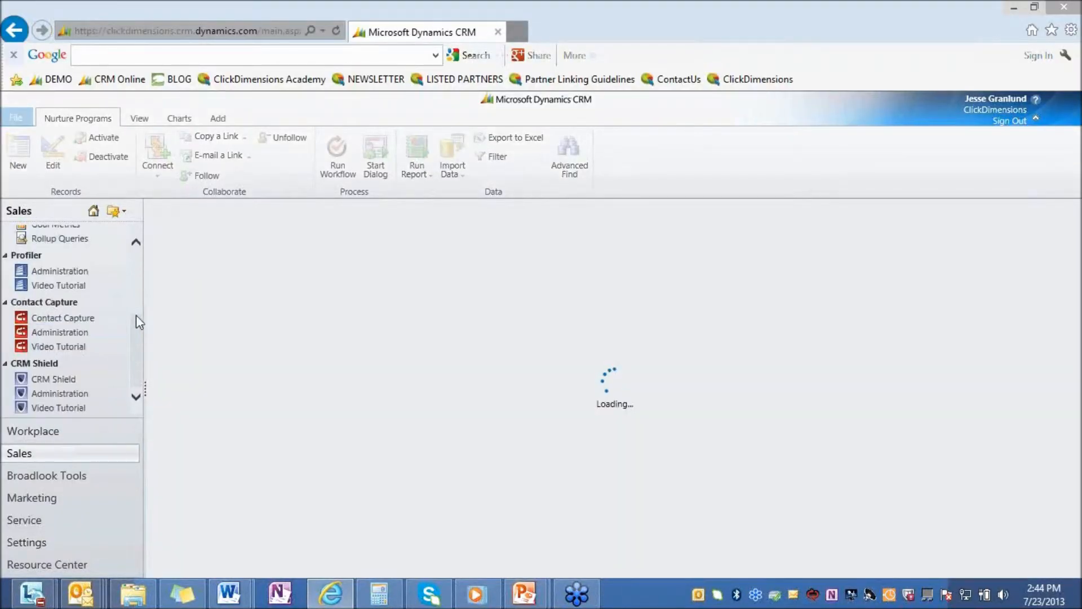
{"action": "scroll", "coordinate": [67, 297], "scroll_direction": "up", "scroll_amount": 2}
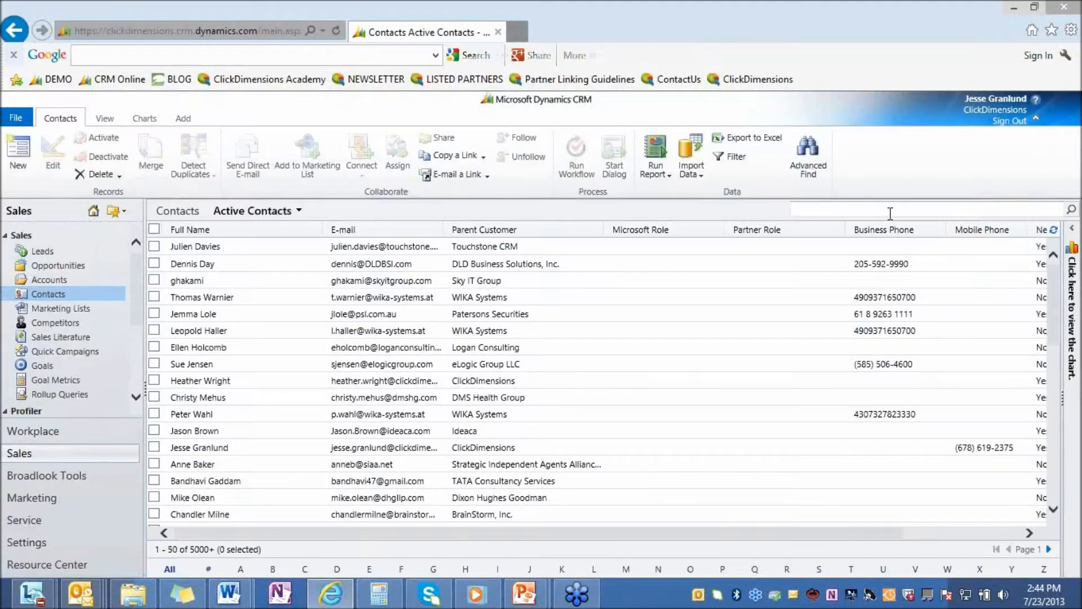
{"action": "left_click", "coordinate": [890, 213]}
{"action": "type", "text": "jesse"}
{"action": "key", "text": "Return"}
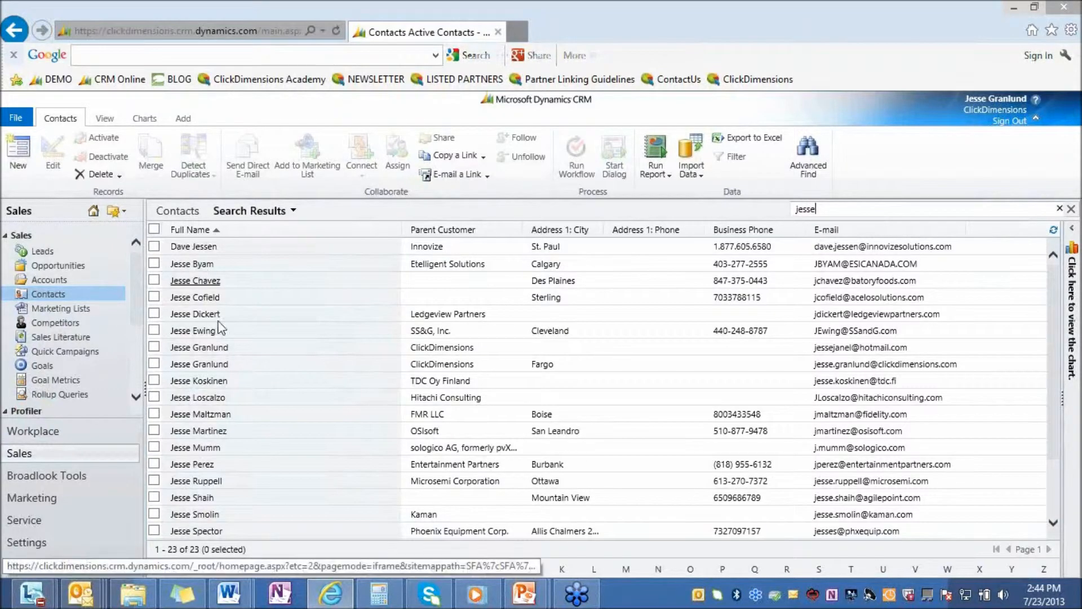
{"action": "double_click", "coordinate": [248, 343]}
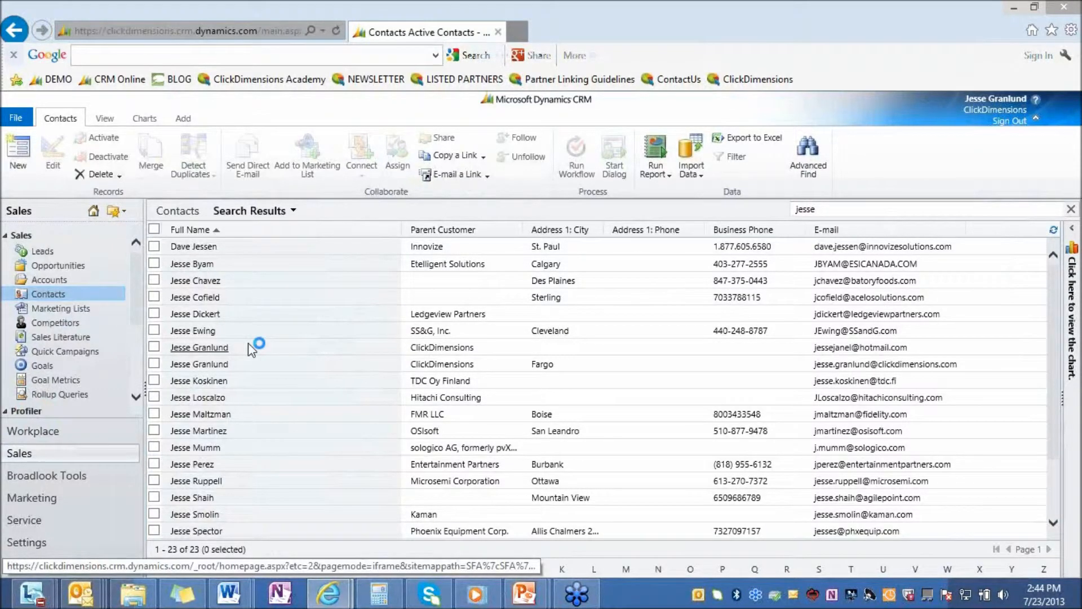
Maximize the record, list its Nurture Programs, and select the completed MDR Nurture run.
{"action": "double_click", "coordinate": [887, 25]}
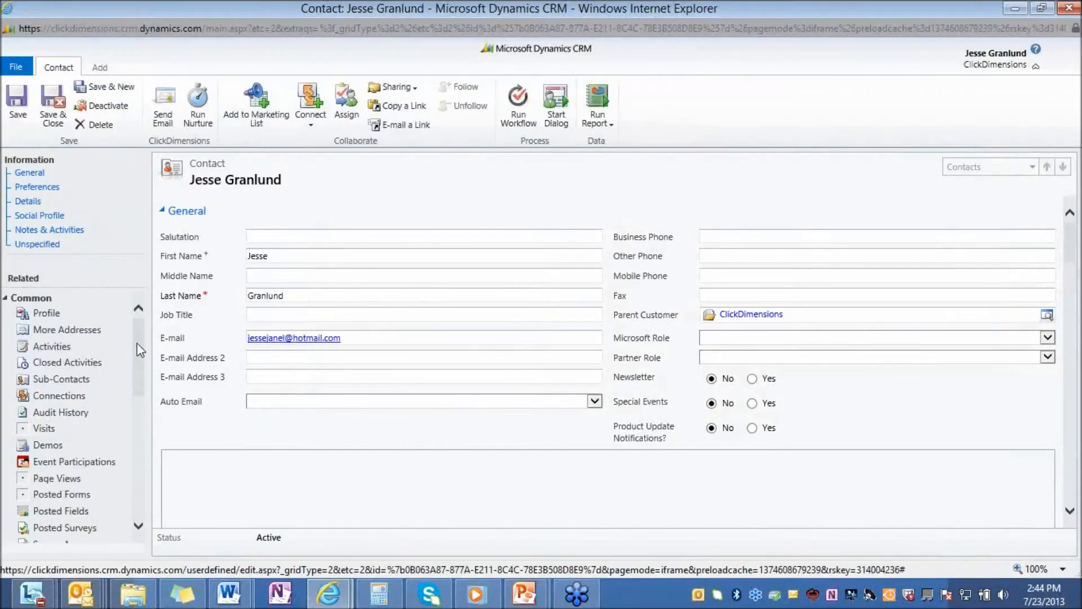
{"action": "scroll", "coordinate": [79, 445], "scroll_direction": "down", "scroll_amount": 3}
{"action": "scroll", "coordinate": [78, 445], "scroll_direction": "down", "scroll_amount": 1}
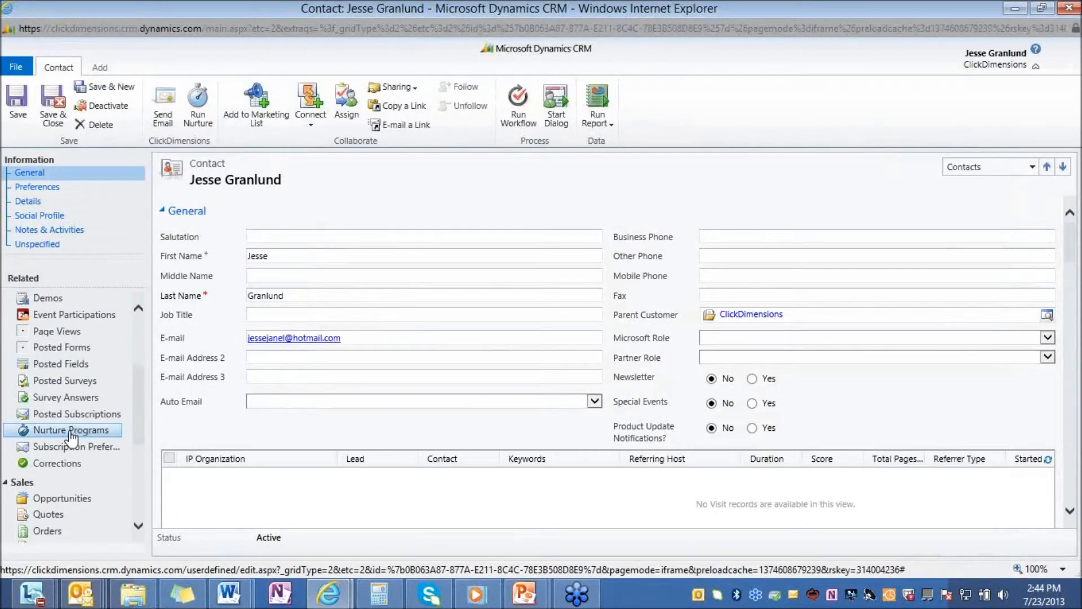
{"action": "left_click", "coordinate": [70, 434]}
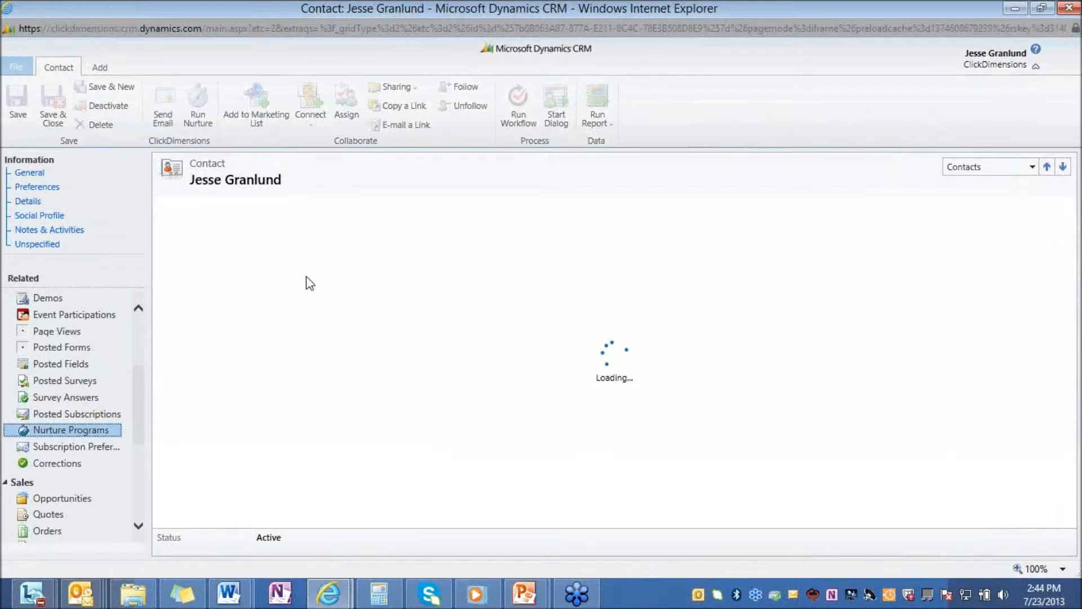
{"action": "left_click", "coordinate": [296, 248]}
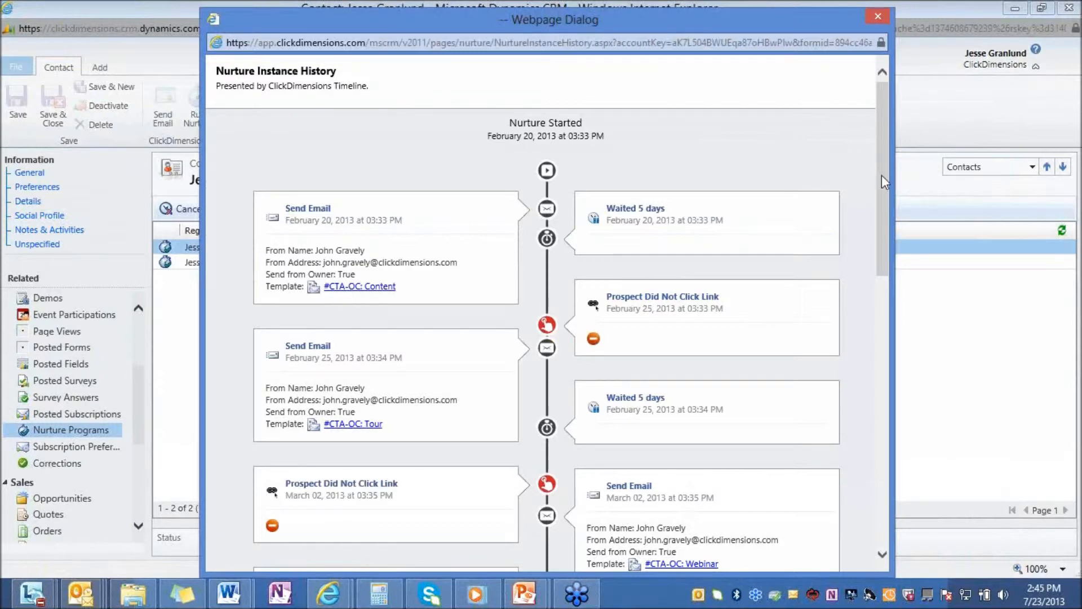
{"action": "scroll", "coordinate": [881, 175], "scroll_direction": "down", "scroll_amount": 1}
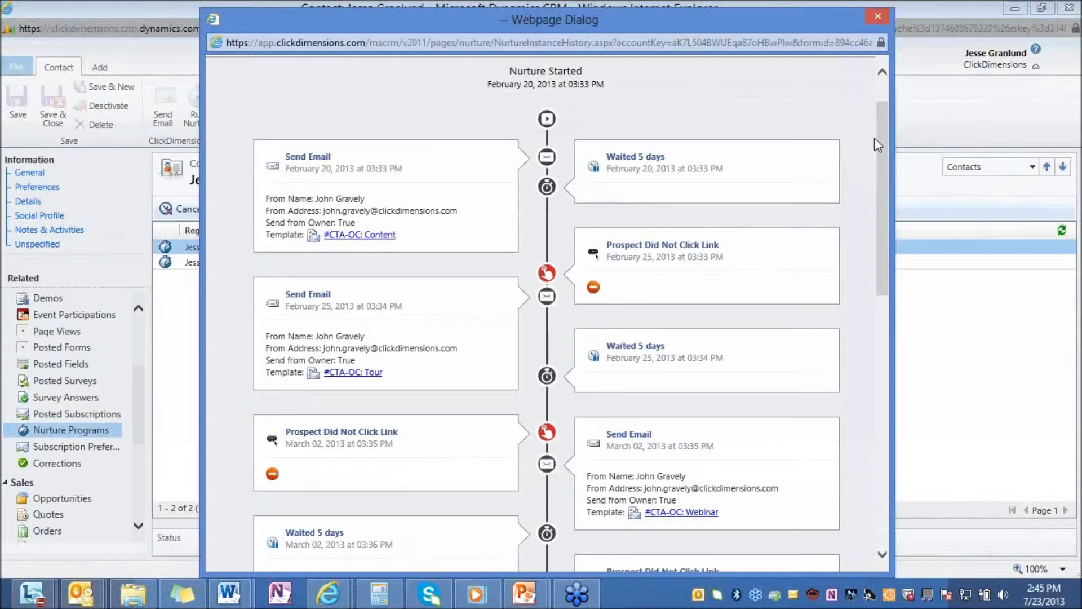
{"action": "left_click_drag", "start_coordinate": [883, 141], "coordinate": [885, 417]}
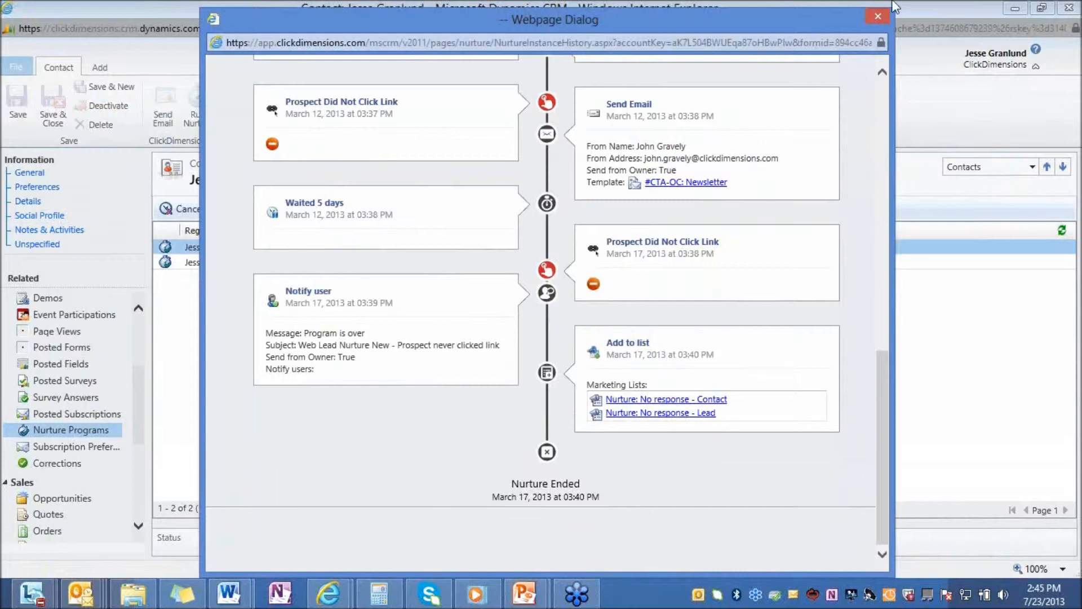
{"action": "left_click", "coordinate": [874, 17]}
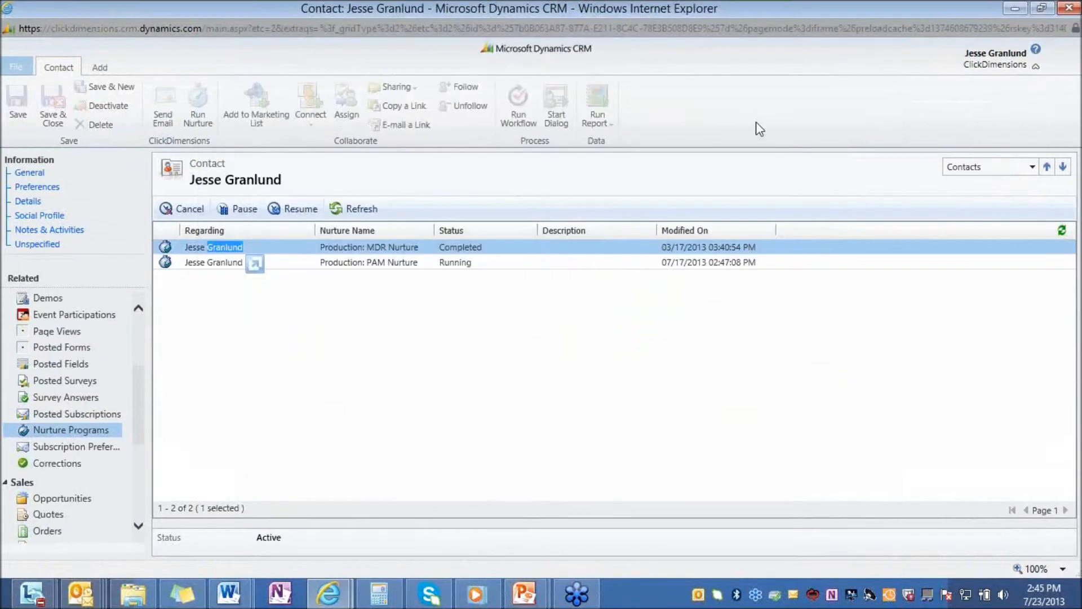
Run the Production: MDR Nurture program on this contact and confirm it.
{"action": "left_click", "coordinate": [49, 172]}
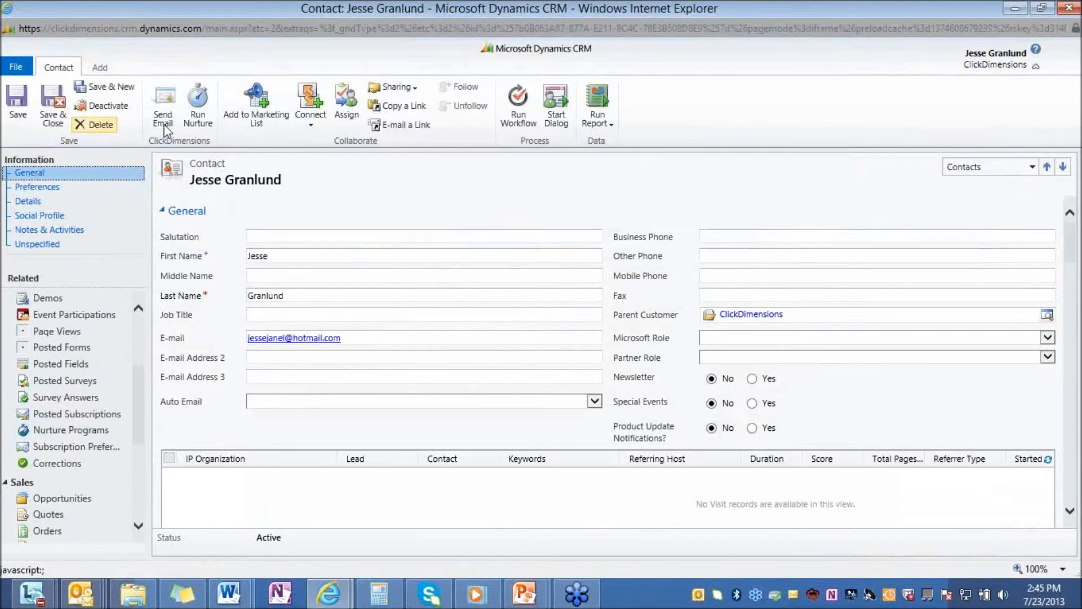
{"action": "left_click", "coordinate": [201, 114]}
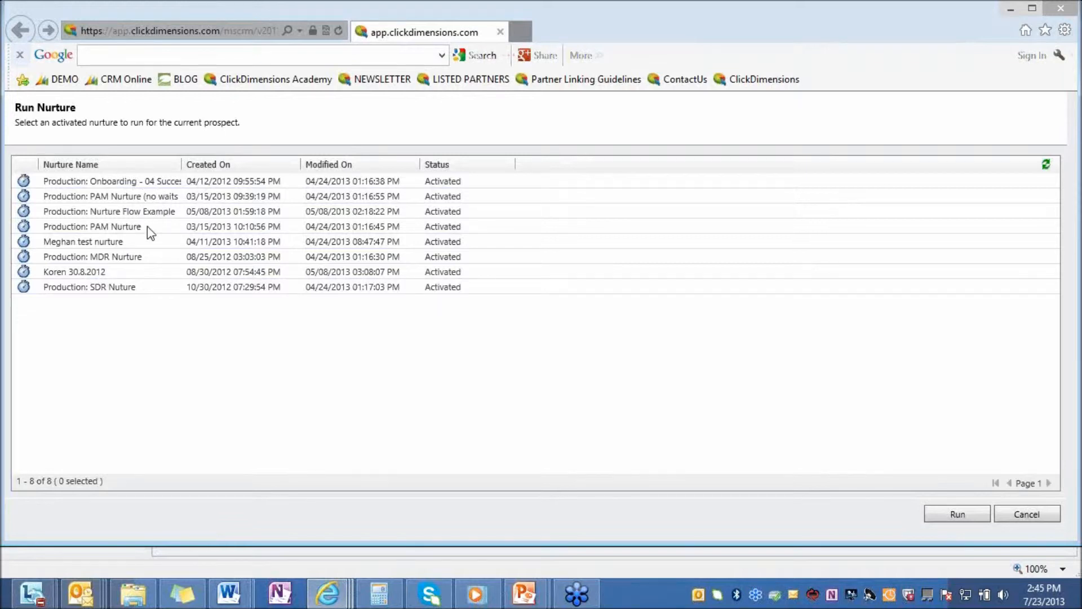
{"action": "left_click", "coordinate": [148, 258]}
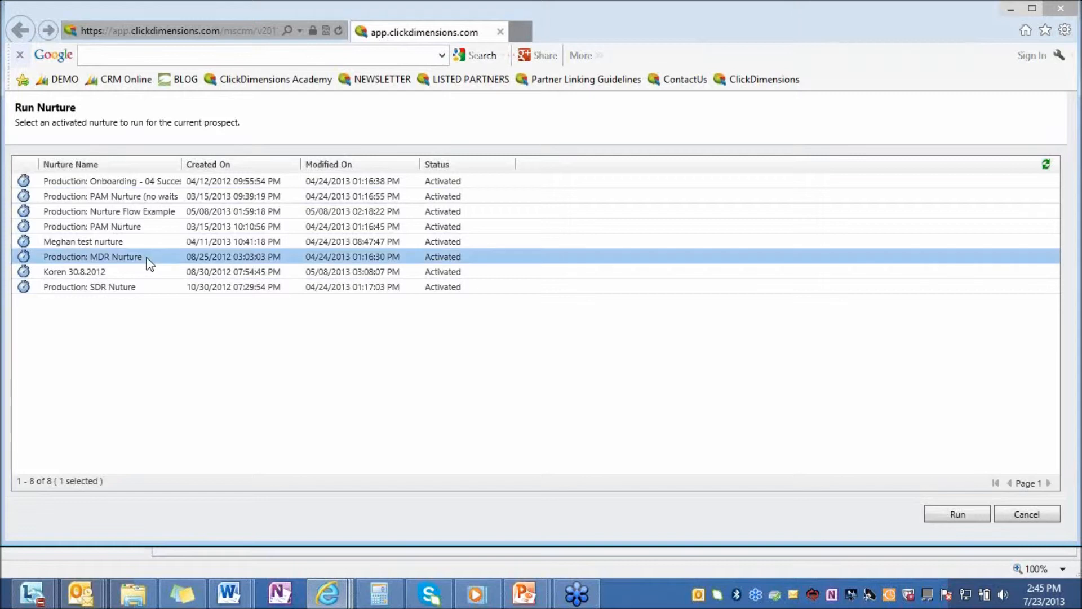
{"action": "left_click", "coordinate": [974, 515]}
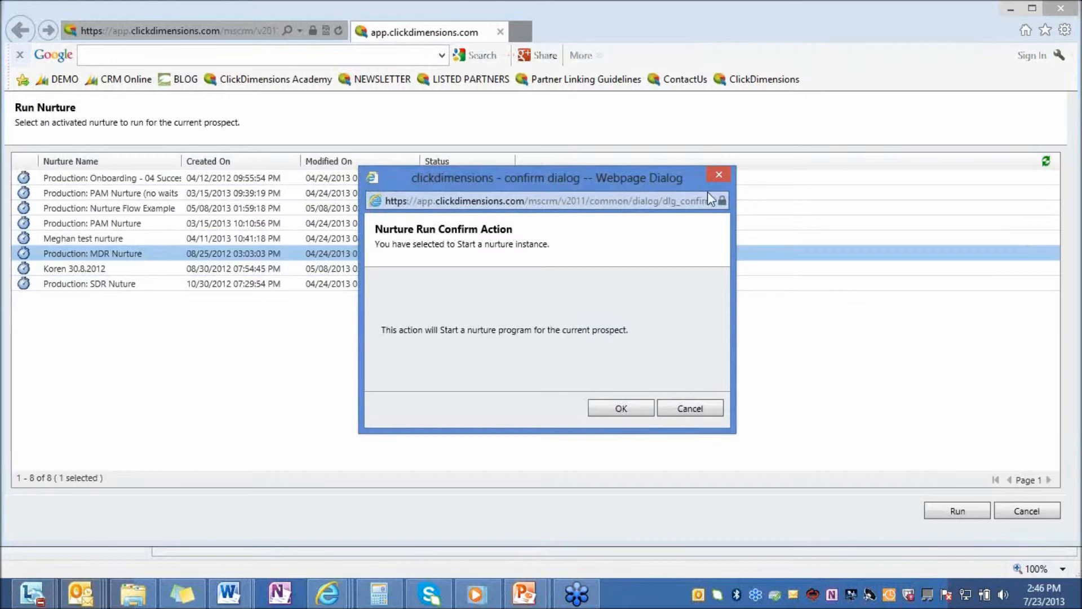
{"action": "left_click", "coordinate": [718, 176]}
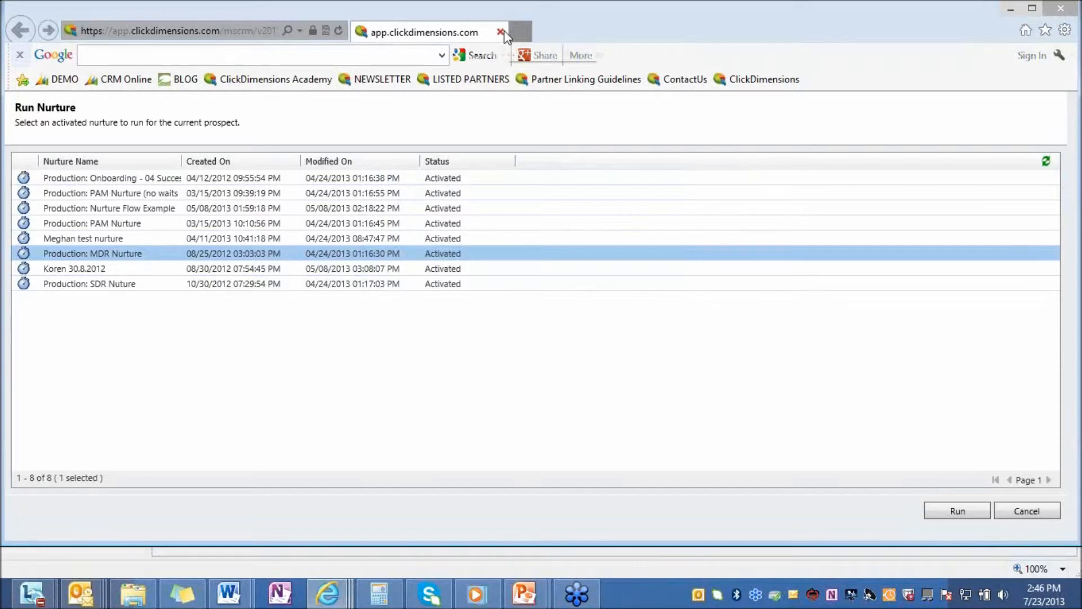
{"action": "left_click", "coordinate": [500, 32]}
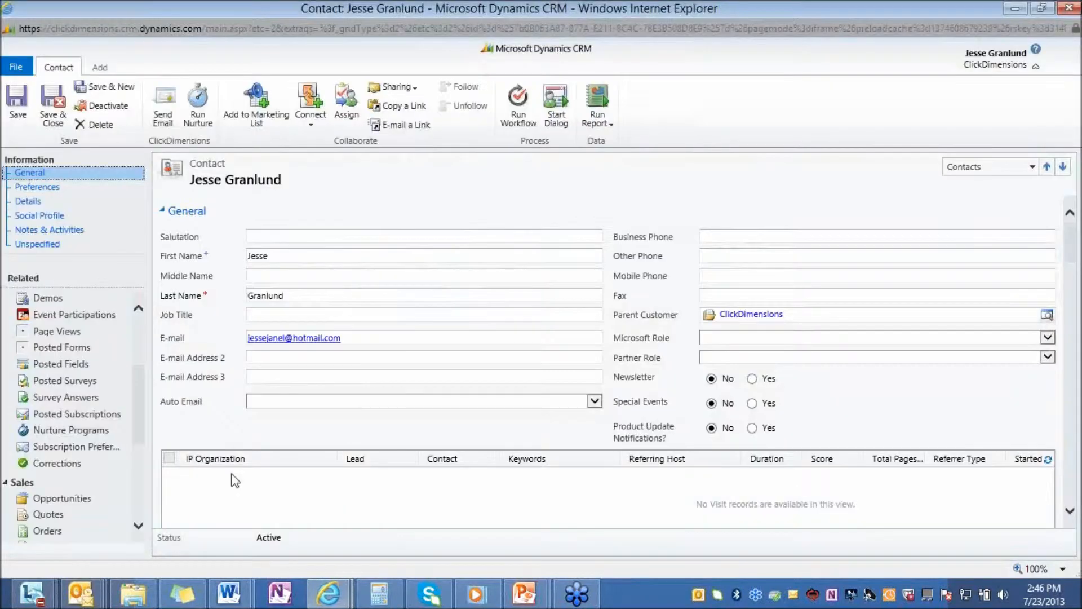
Close the current contact, search for the other contact by name, and view its Social Profile.
{"action": "left_click", "coordinate": [1067, 7]}
{"action": "key", "text": "Return"}
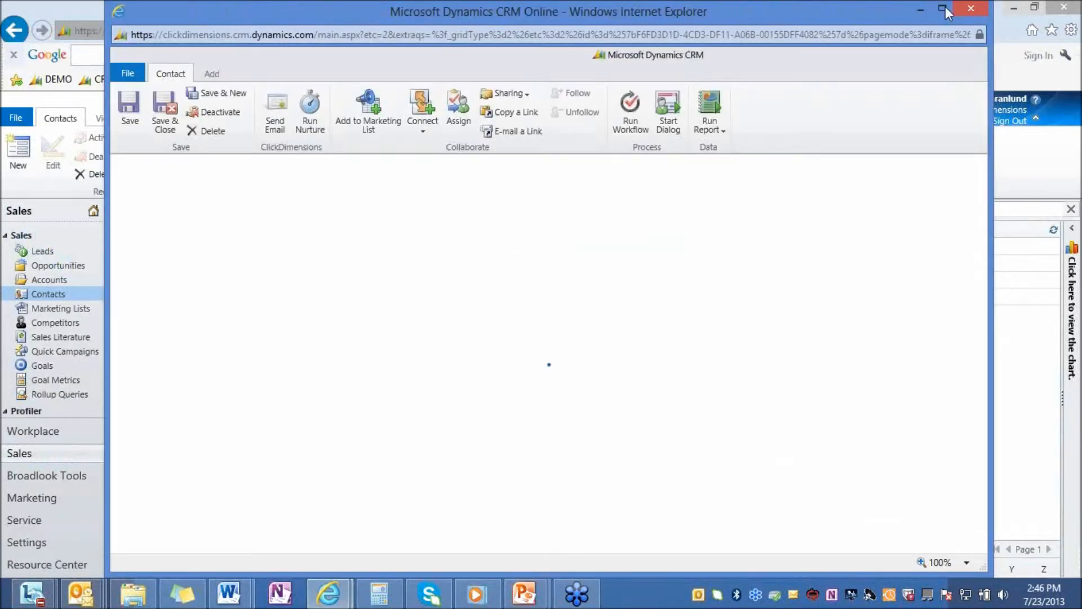
{"action": "left_click", "coordinate": [944, 9]}
{"action": "left_click", "coordinate": [41, 220]}
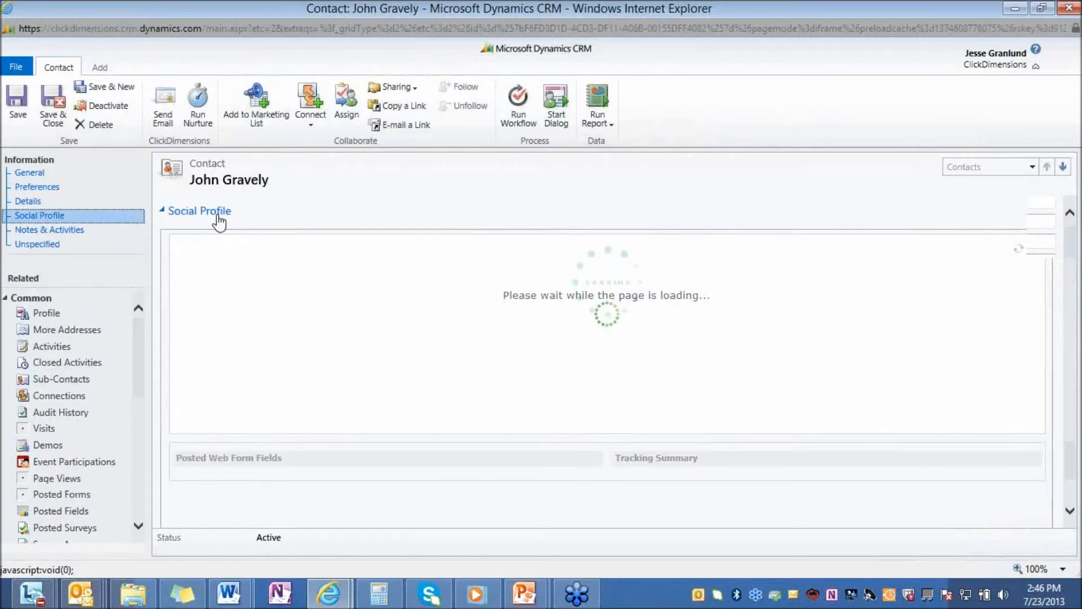
{"action": "left_click", "coordinate": [49, 217]}
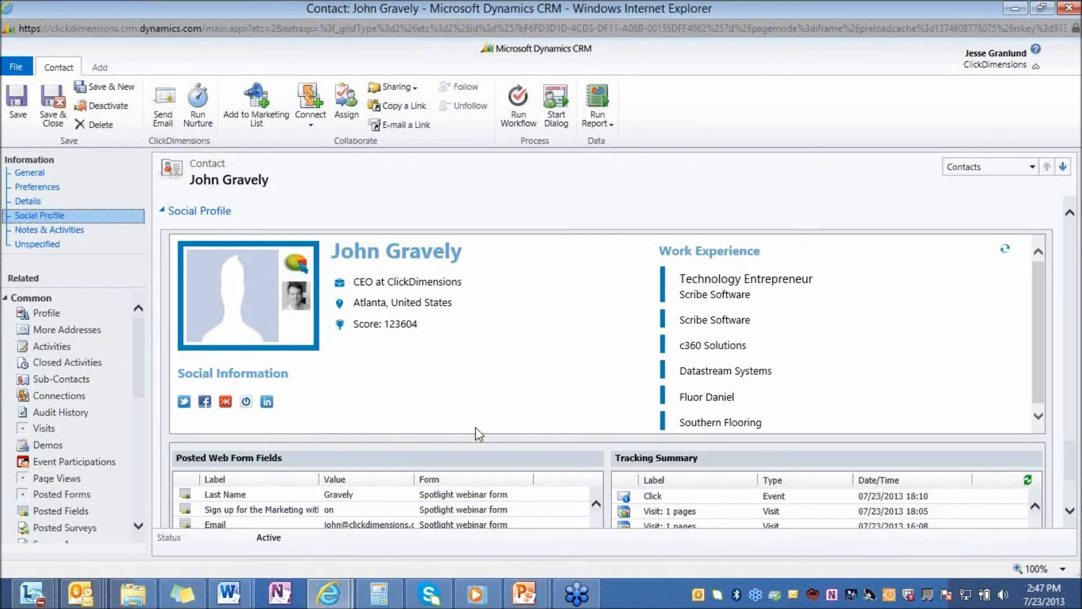
Return to the PowerPoint slide show and advance to the Contact slide.
{"action": "mouse_move", "coordinate": [521, 596]}
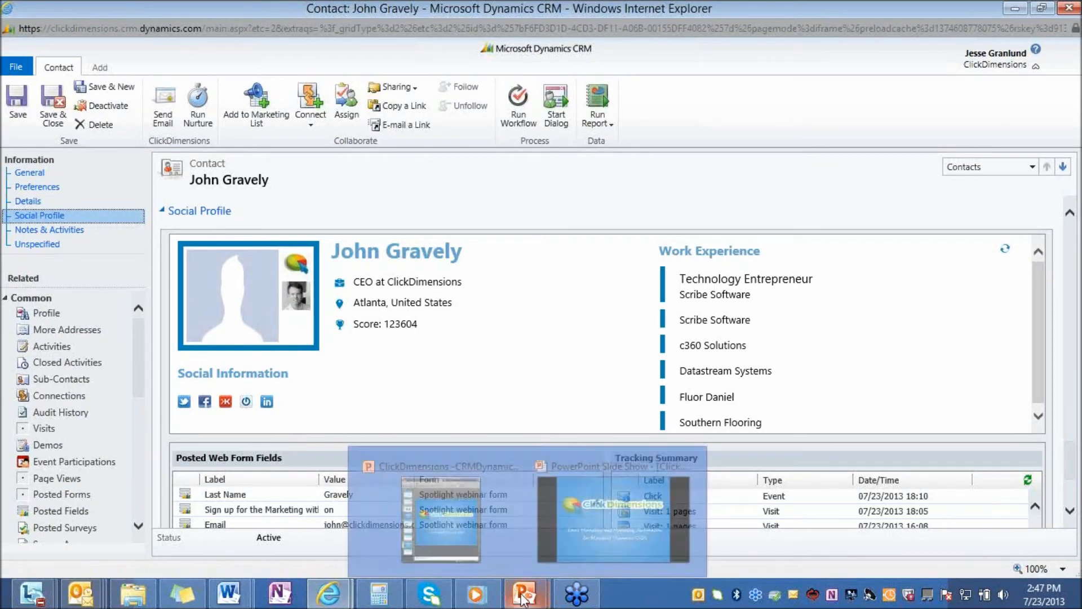
{"action": "left_click", "coordinate": [561, 506]}
{"action": "left_click", "coordinate": [562, 506]}
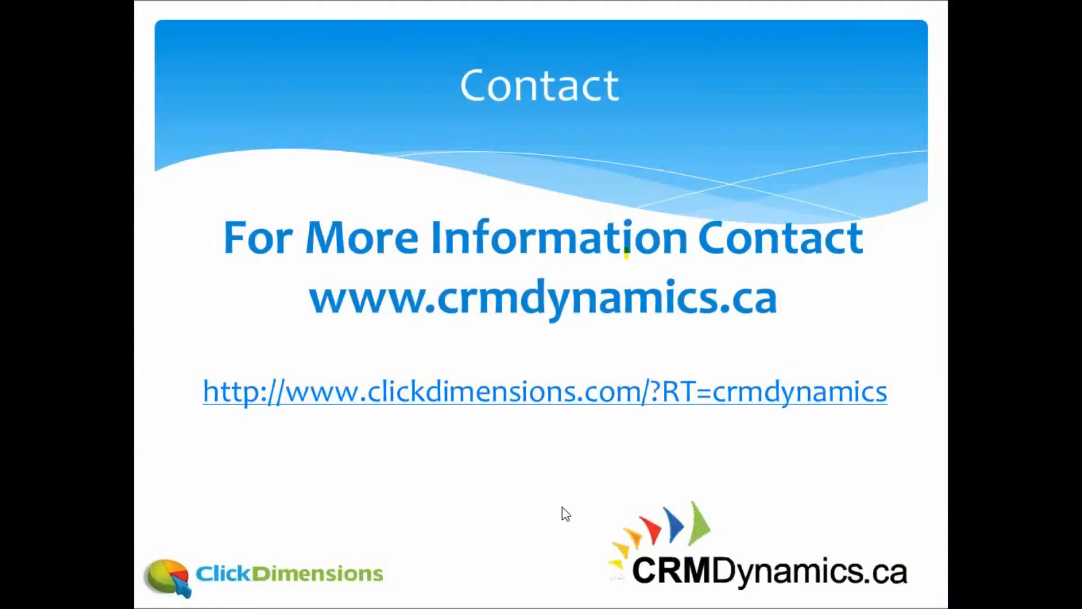